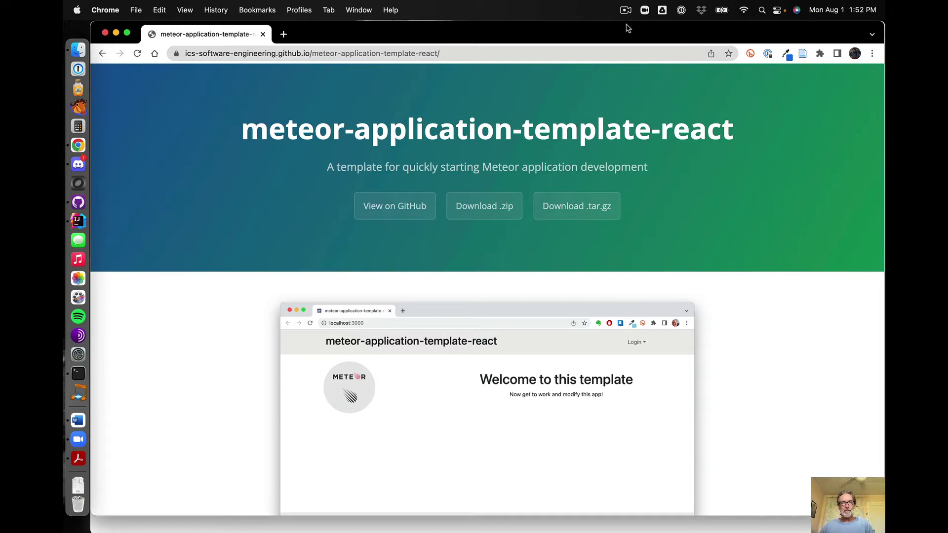
In Terminal, list the app folder and run meteor npm install (860 packages, 0 vulnerabilities)
{"action": "key", "text": "super+Tab"}
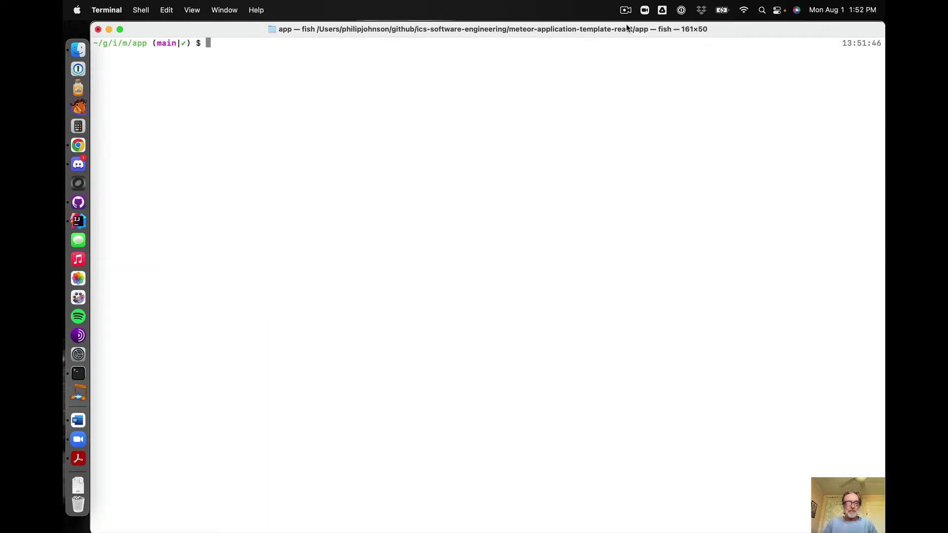
{"action": "type", "text": "ls"}
{"action": "key", "text": "Return"}
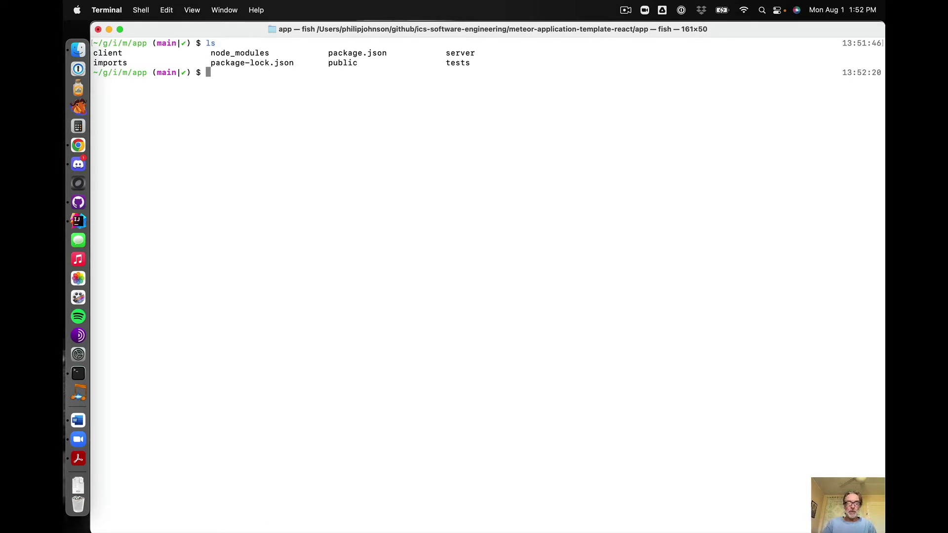
{"action": "type", "text": "mete"}
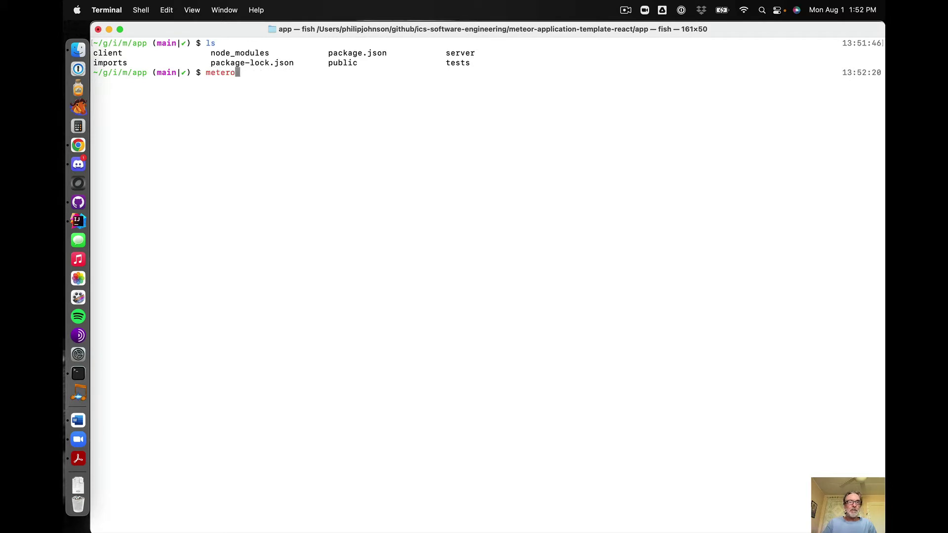
{"action": "type", "text": "or npm install"}
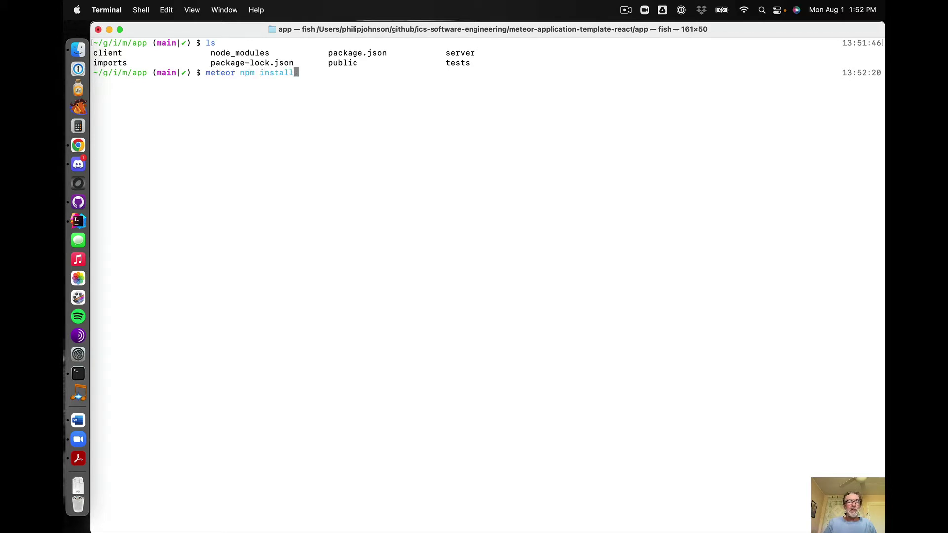
{"action": "key", "text": "Return"}
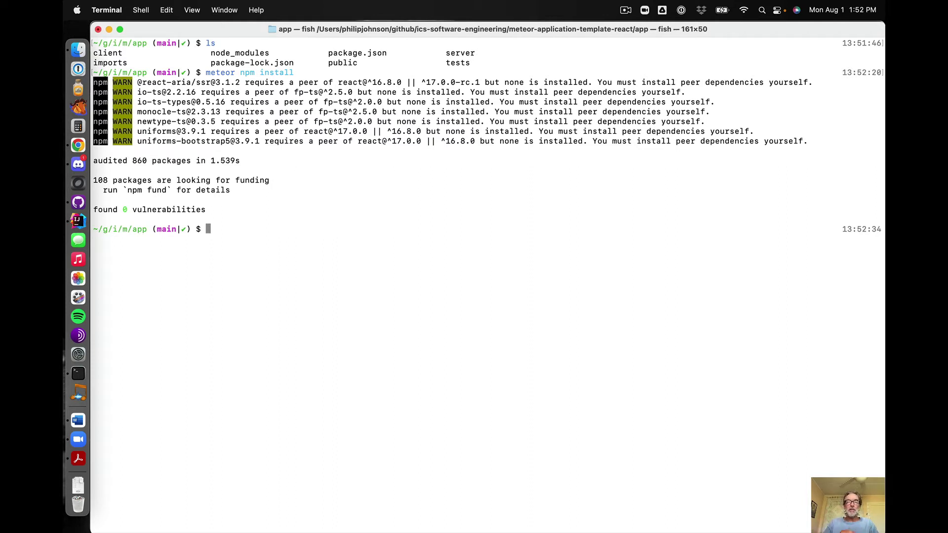
{"action": "type", "text": "me"}
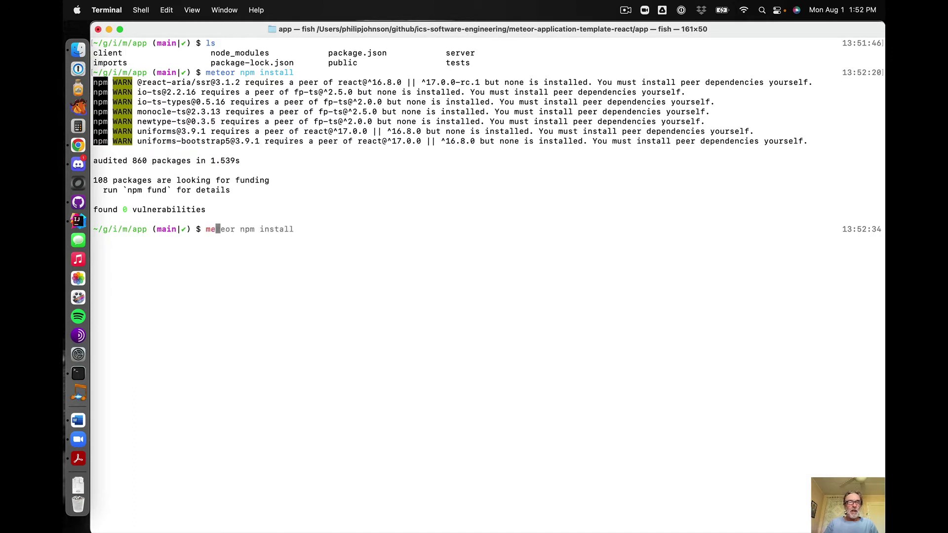
{"action": "type", "text": "teor npm run start"}
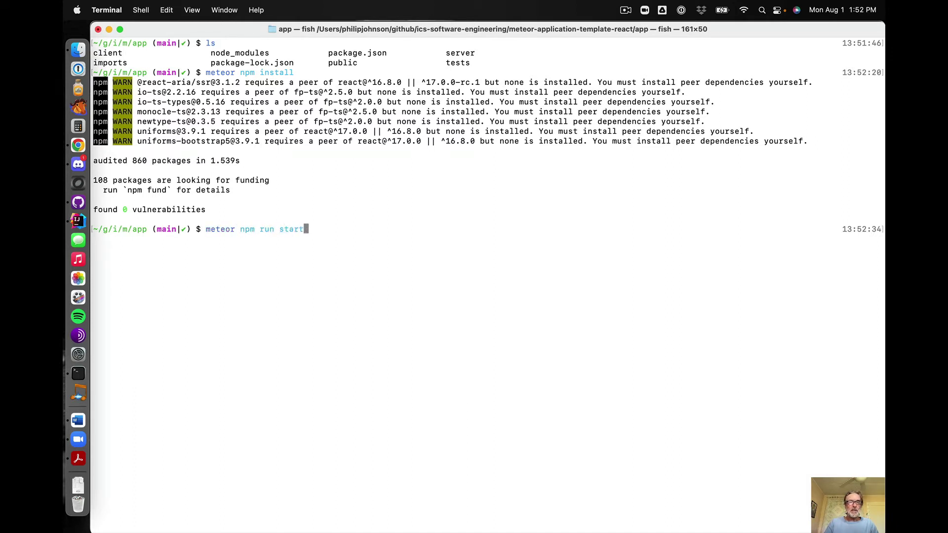
{"action": "key", "text": "Return"}
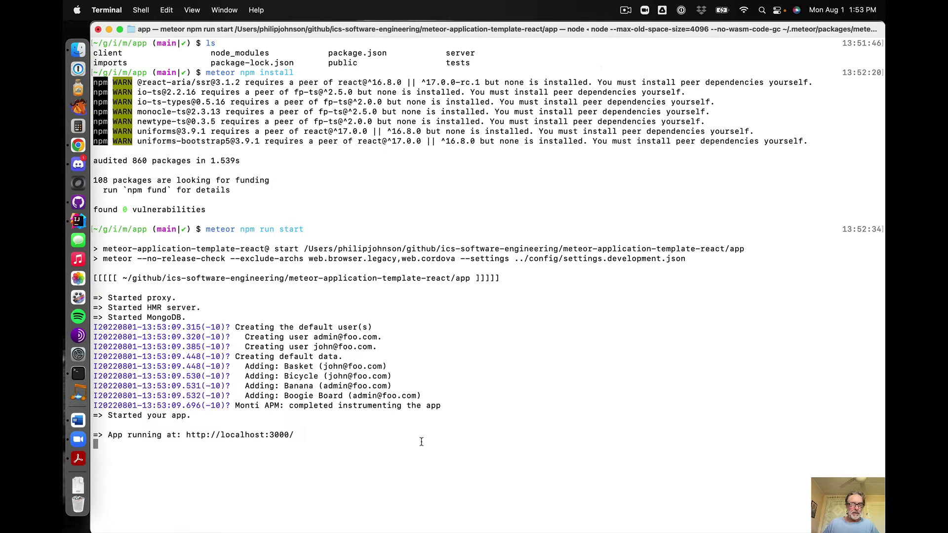
{"action": "left_click_drag", "start_coordinate": [187, 434], "coordinate": [296, 436]}
{"action": "key", "text": "super+c"}
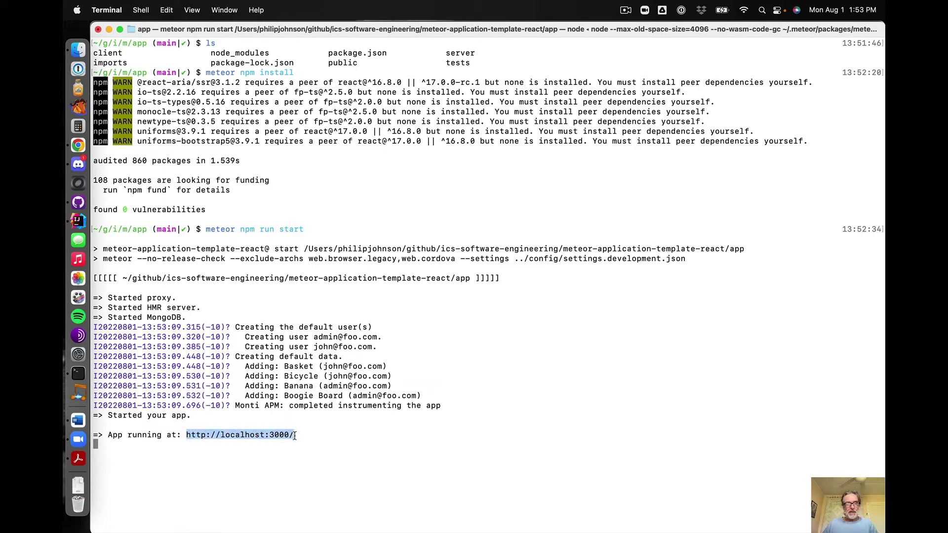
Load the running app at localhost:3000 in Chrome
{"action": "key", "text": "super+Tab"}
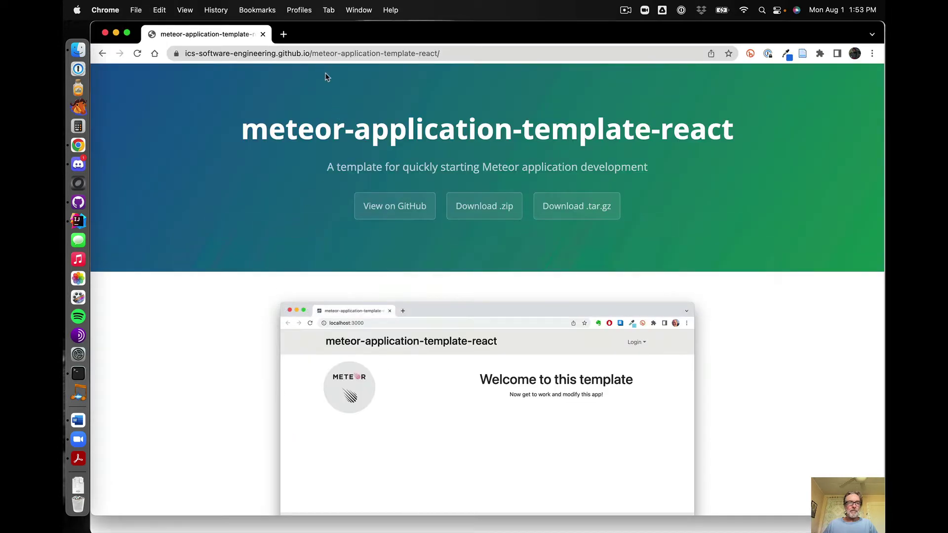
{"action": "left_click", "coordinate": [328, 55]}
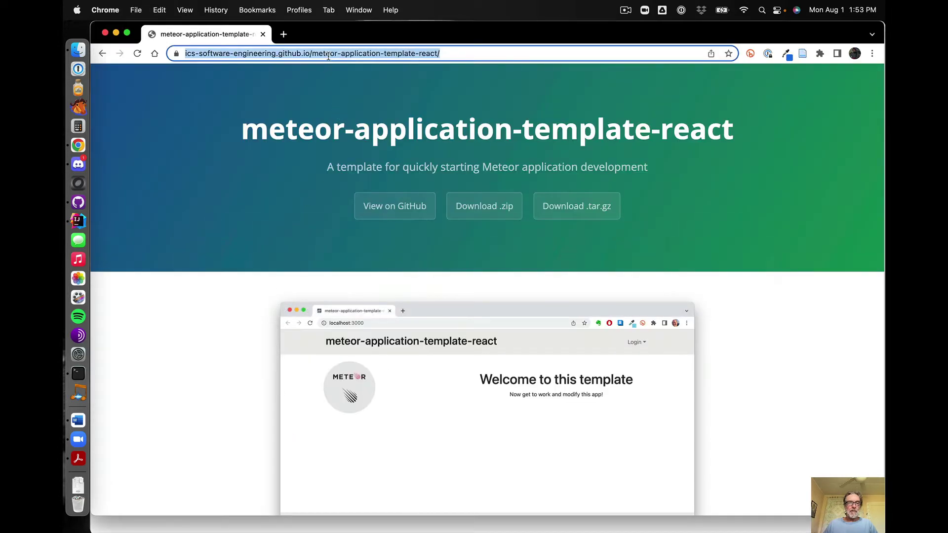
{"action": "key", "text": "super+v"}
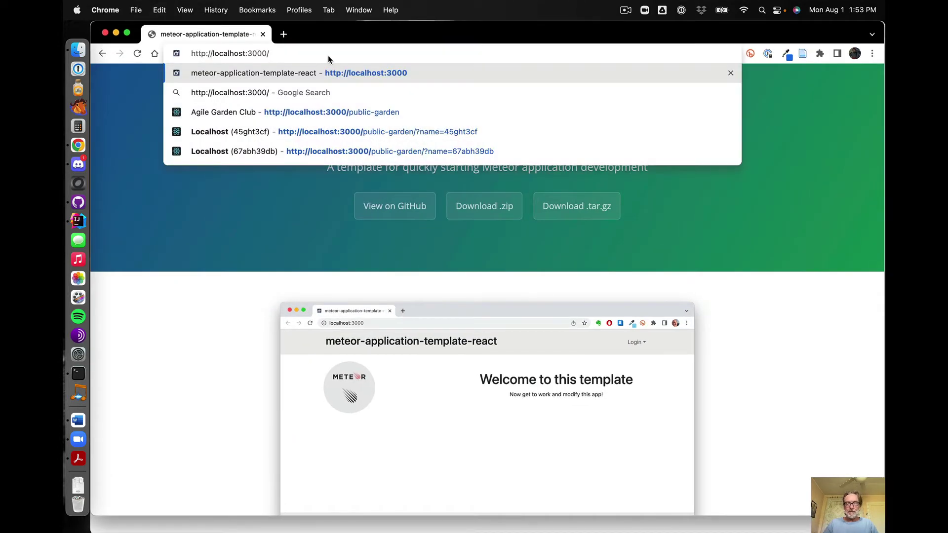
{"action": "key", "text": "Return"}
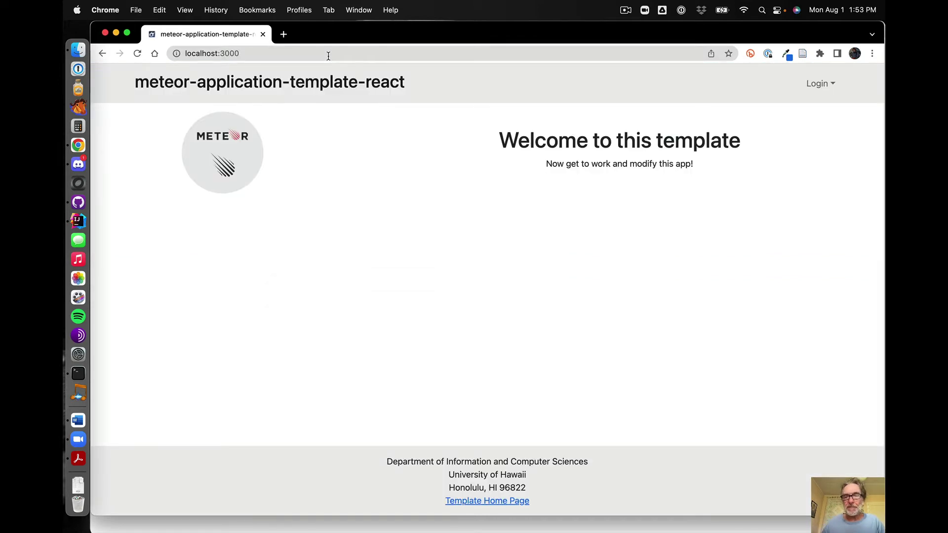
On the Sign in form, enter the default user's e-mail and password
{"action": "left_click", "coordinate": [818, 84]}
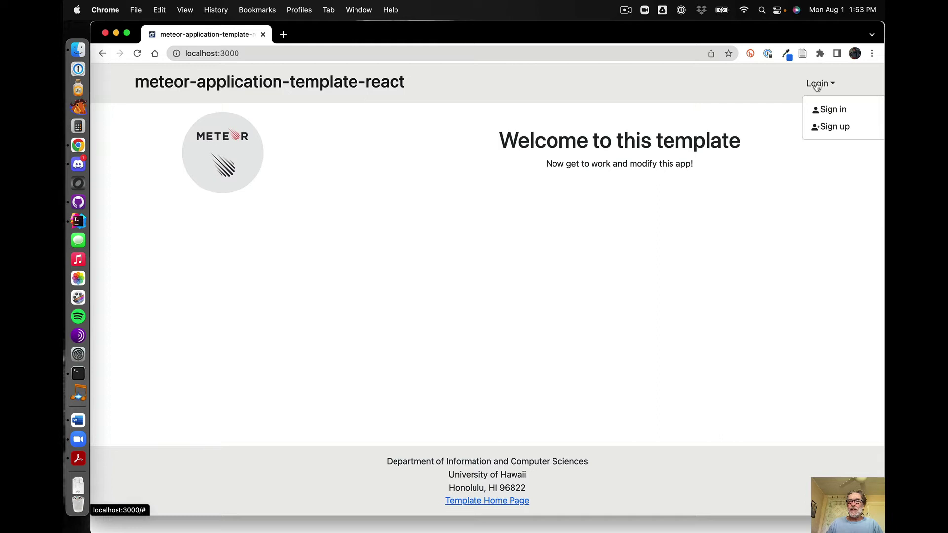
{"action": "left_click", "coordinate": [827, 110]}
{"action": "left_click", "coordinate": [408, 168]}
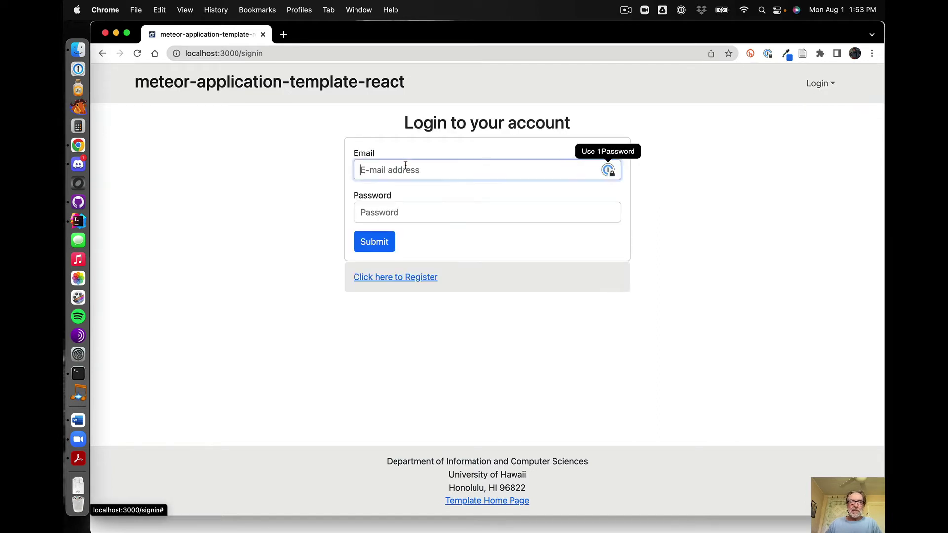
{"action": "type", "text": "john"}
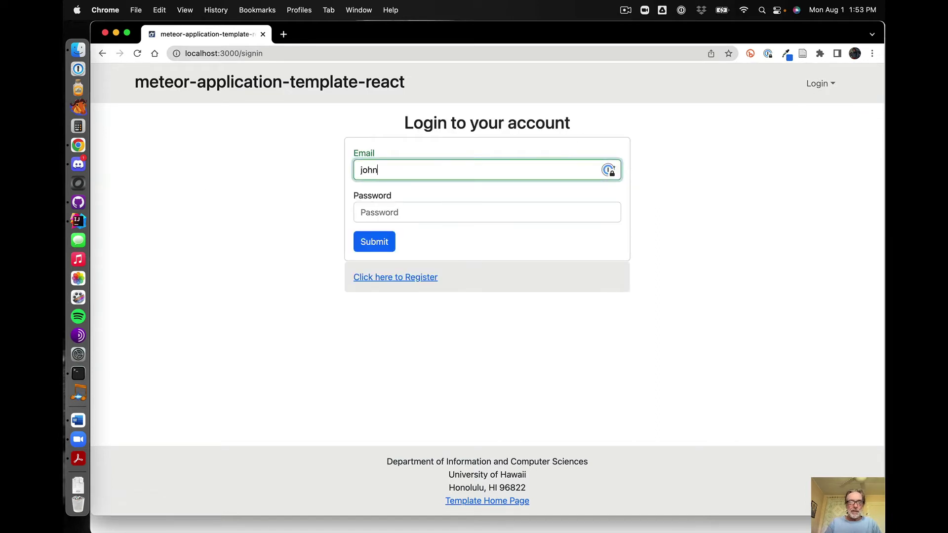
{"action": "type", "text": "@foo.com"}
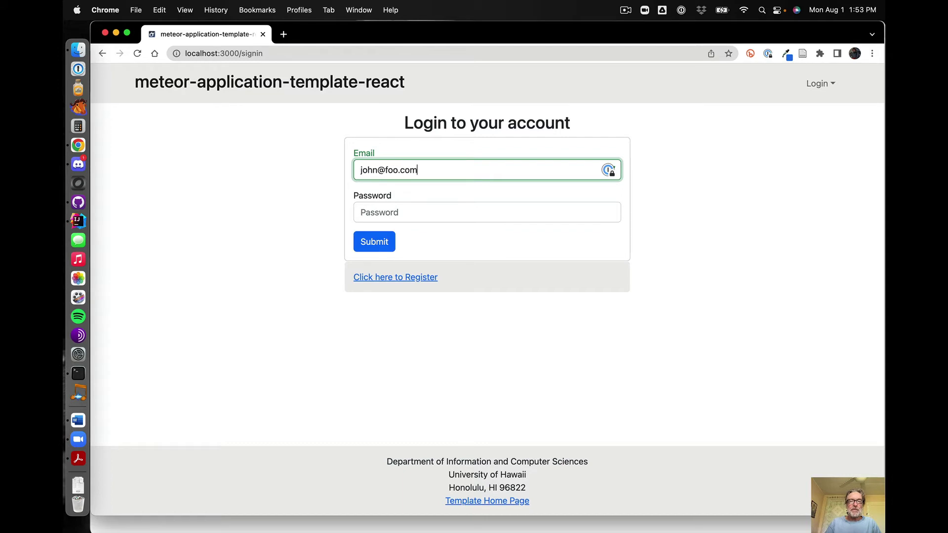
{"action": "left_click", "coordinate": [383, 217]}
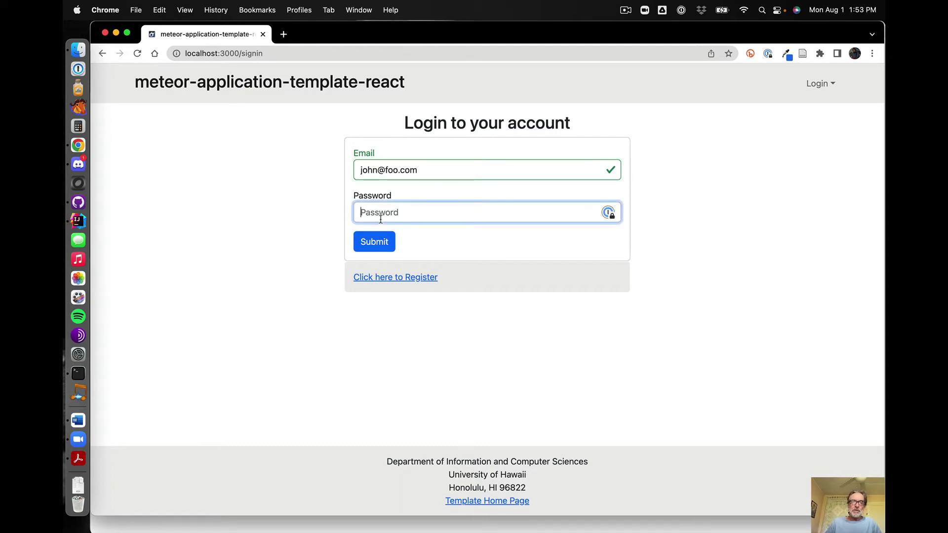
{"action": "type", "text": "changeme"}
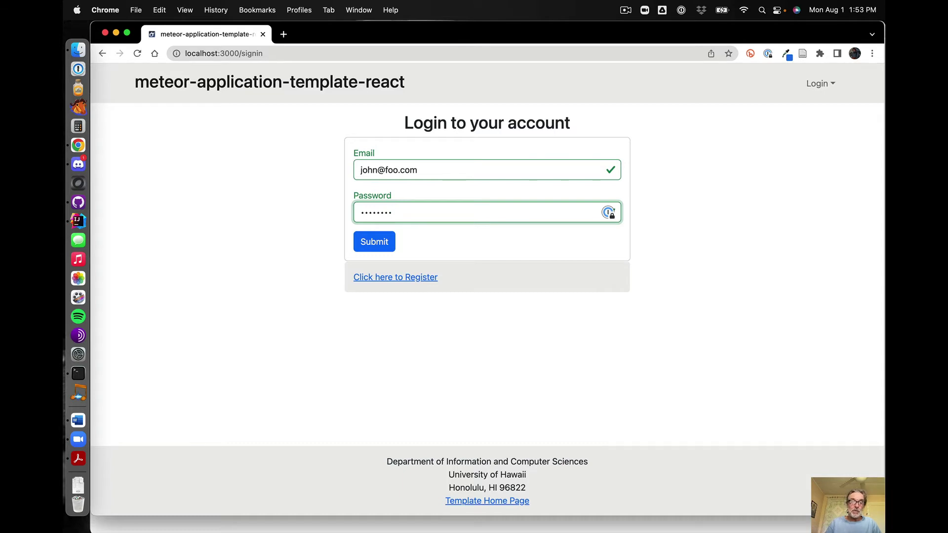
{"action": "key", "text": "Return"}
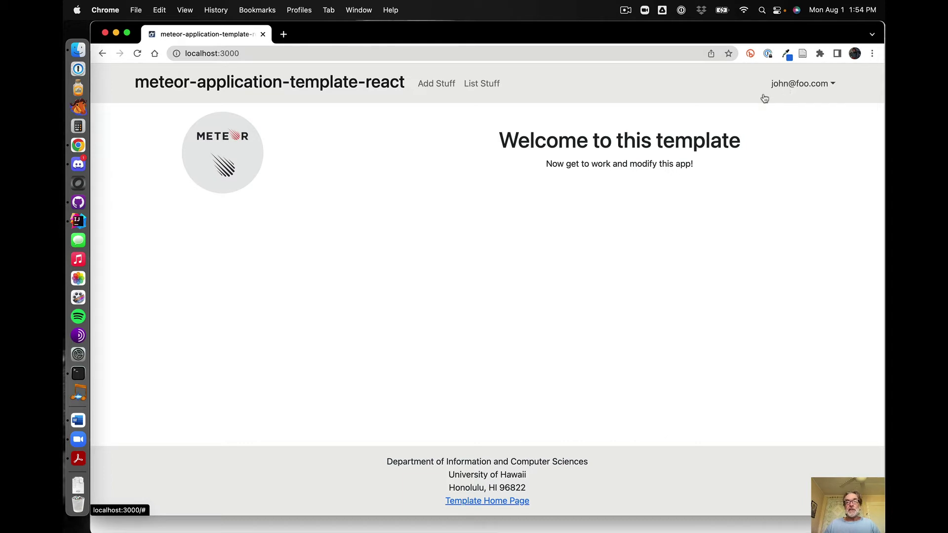
Show the List Stuff page with Basket (3, excellent) and Bicycle (2, poor)
{"action": "left_click", "coordinate": [473, 85]}
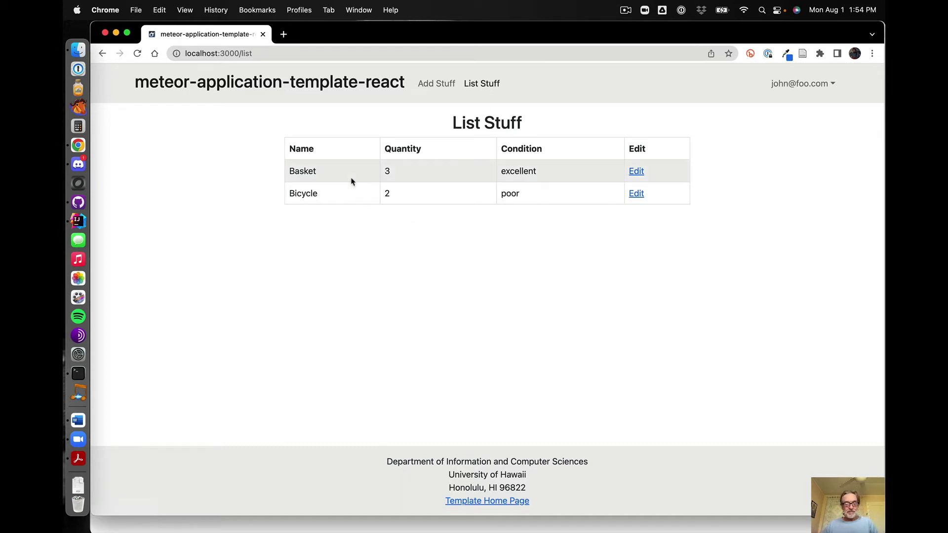
{"action": "key", "text": "super+Tab"}
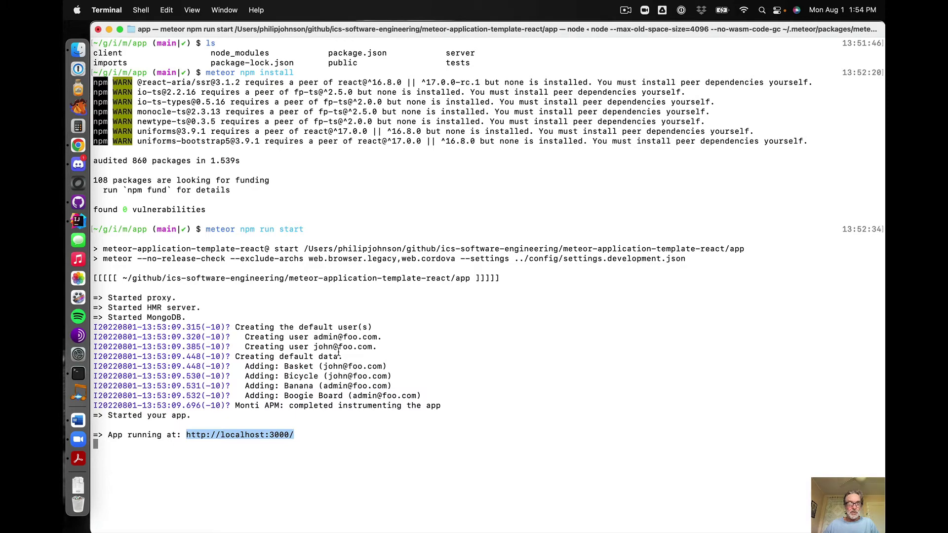
{"action": "key", "text": "super+Tab"}
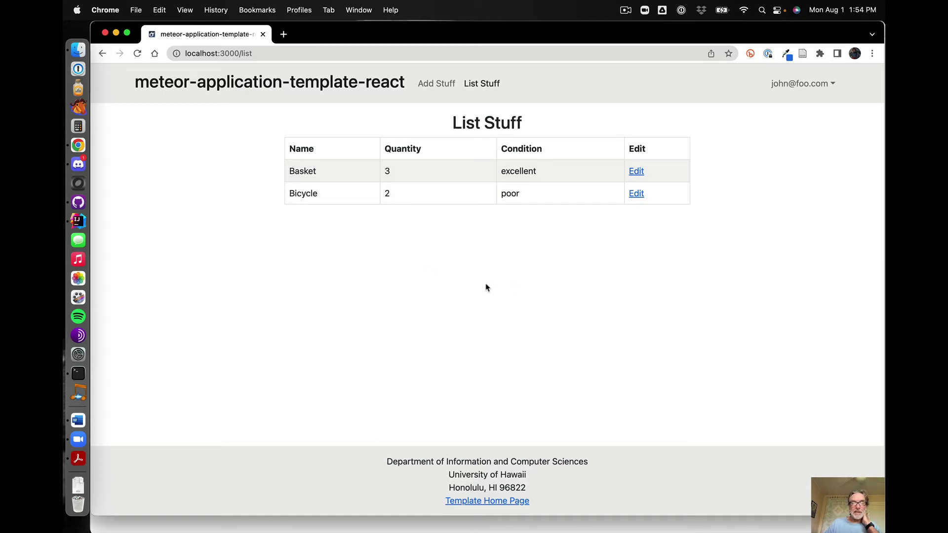
Submit a Canoe item with quantity 2 and excellent condition from Add Stuff
{"action": "left_click", "coordinate": [435, 83]}
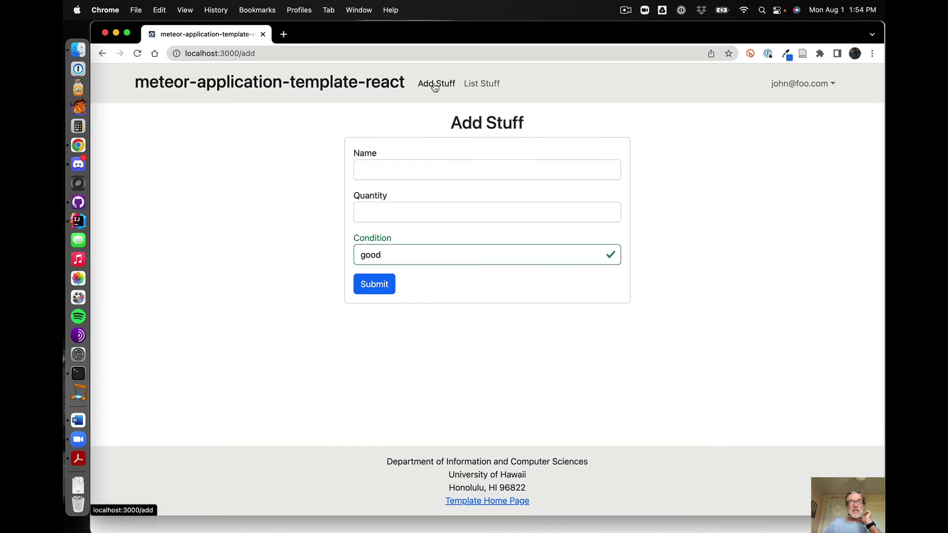
{"action": "left_click", "coordinate": [373, 171]}
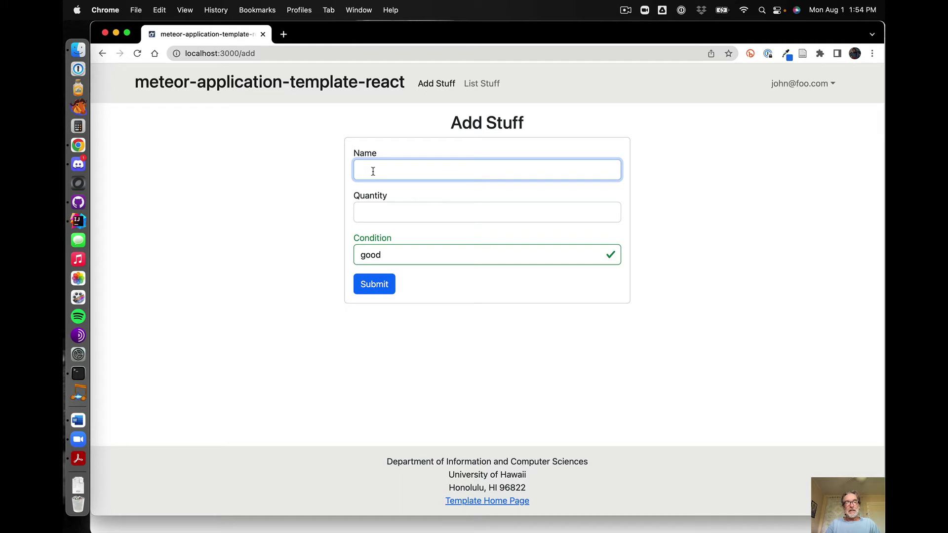
{"action": "type", "text": "Canoe"}
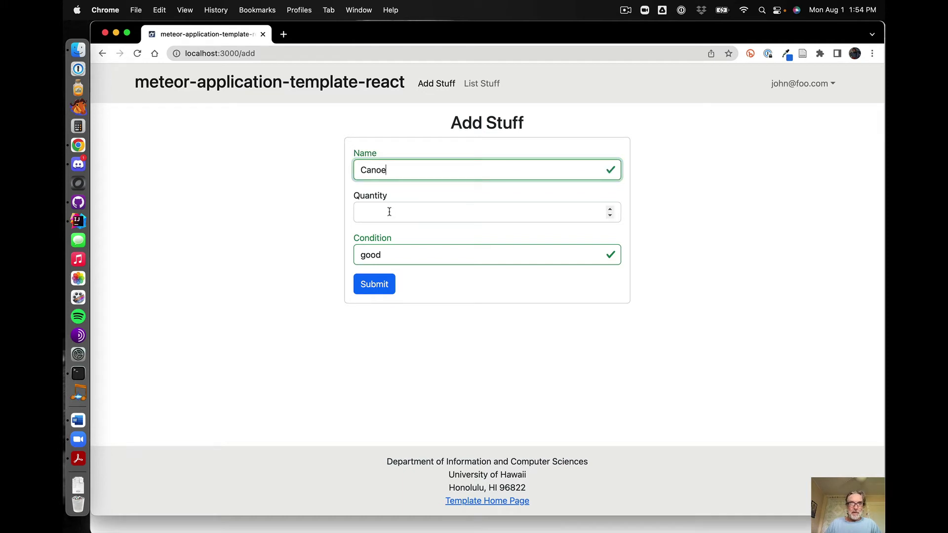
{"action": "left_click", "coordinate": [389, 212]}
{"action": "type", "text": "2"}
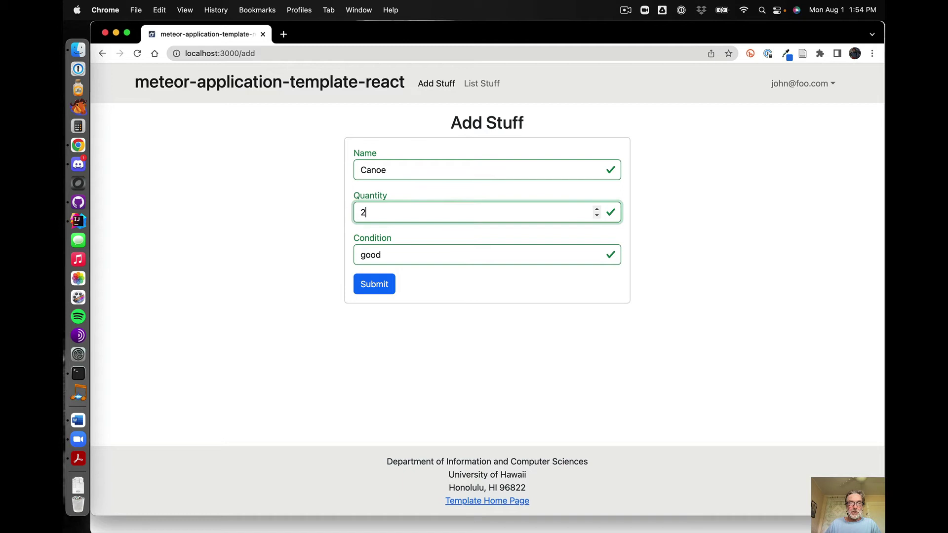
{"action": "left_click", "coordinate": [398, 254]}
{"action": "left_click", "coordinate": [397, 247]}
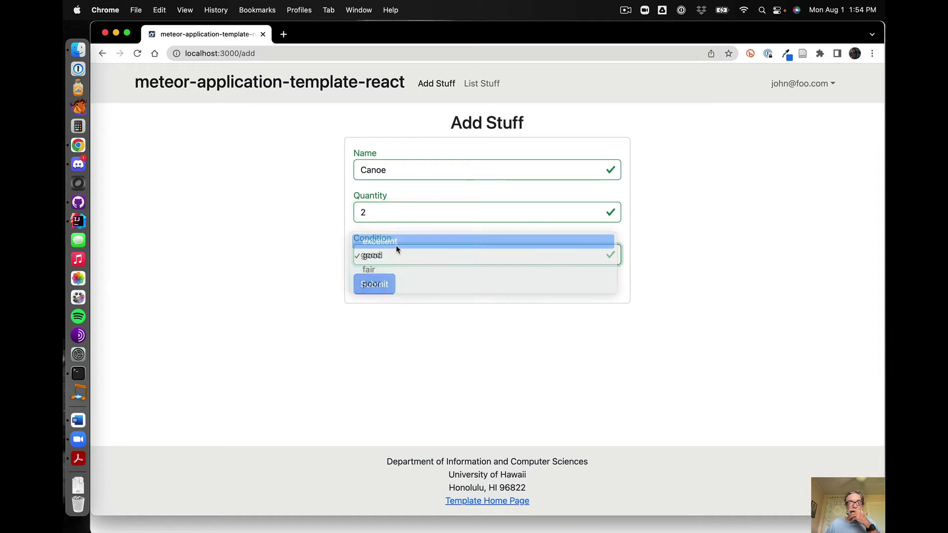
{"action": "left_click", "coordinate": [381, 285]}
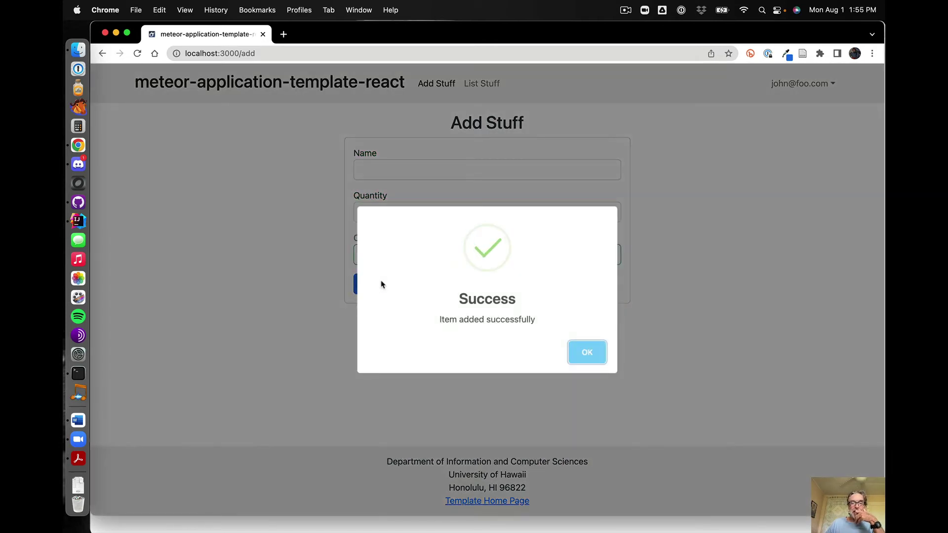
Edit the Canoe item's condition to good, then return to List Stuff
{"action": "left_click", "coordinate": [587, 357]}
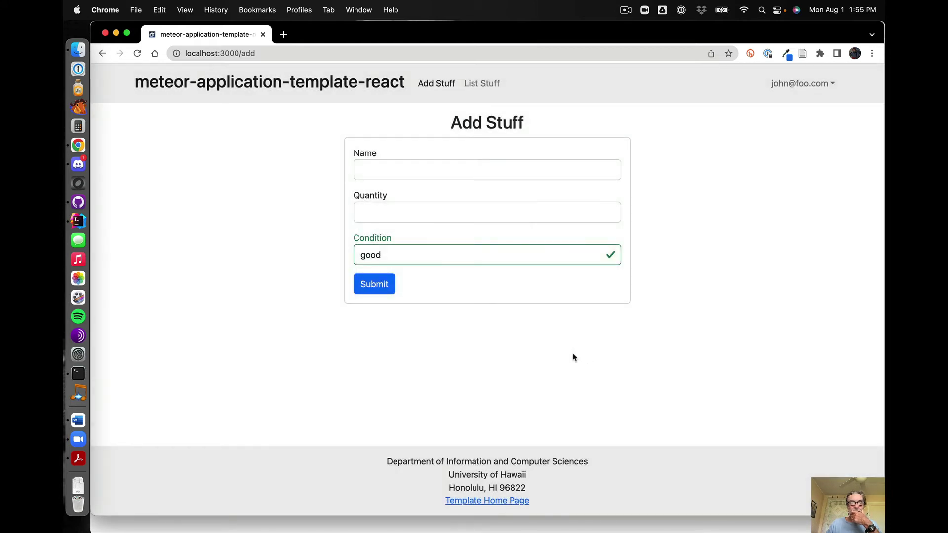
{"action": "left_click", "coordinate": [486, 88]}
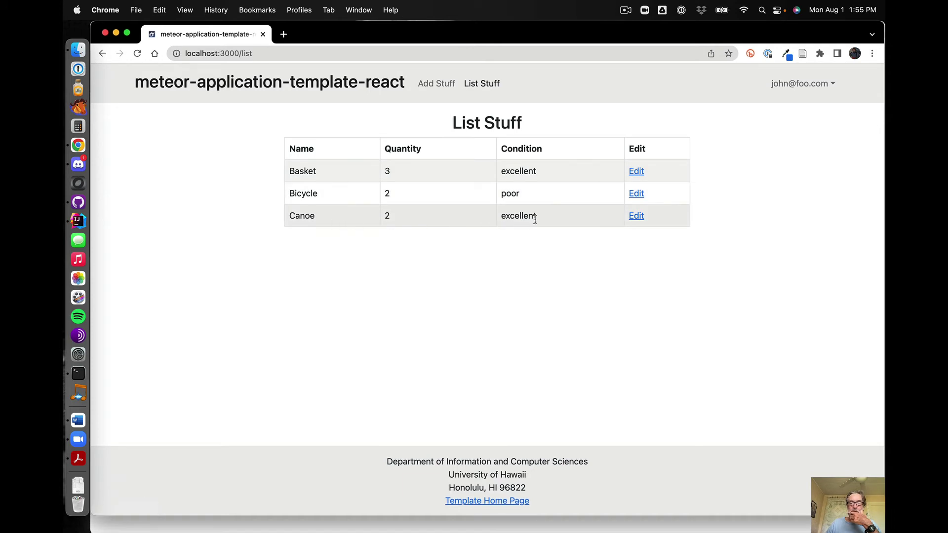
{"action": "left_click", "coordinate": [634, 217]}
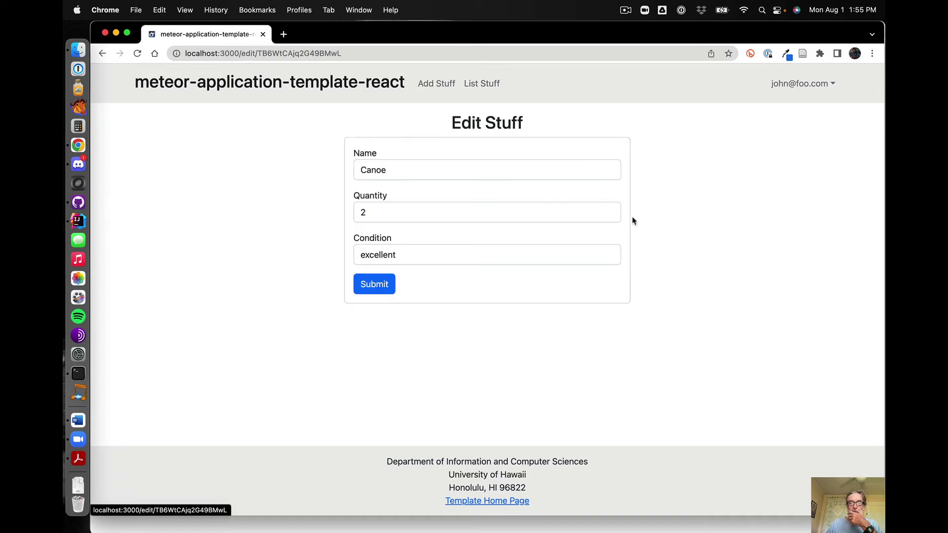
{"action": "left_click", "coordinate": [459, 254]}
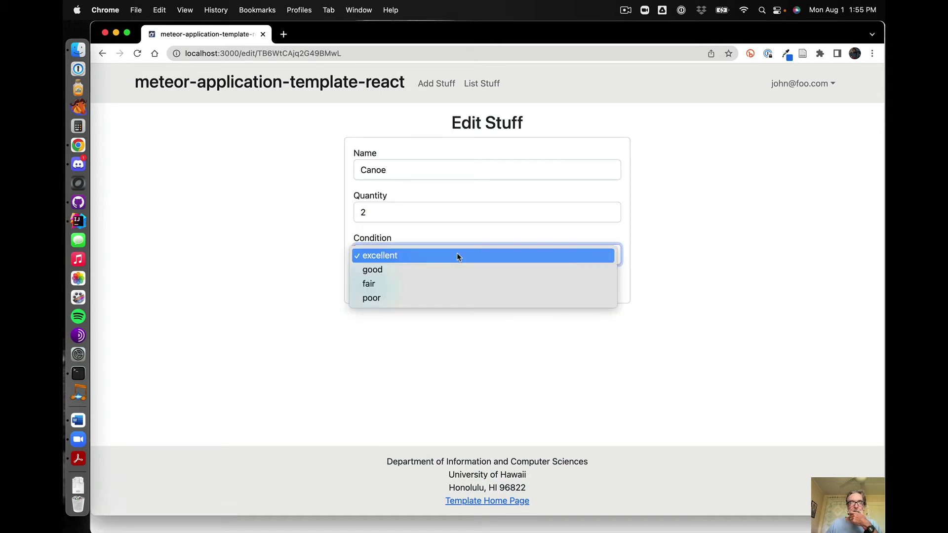
{"action": "left_click", "coordinate": [407, 275]}
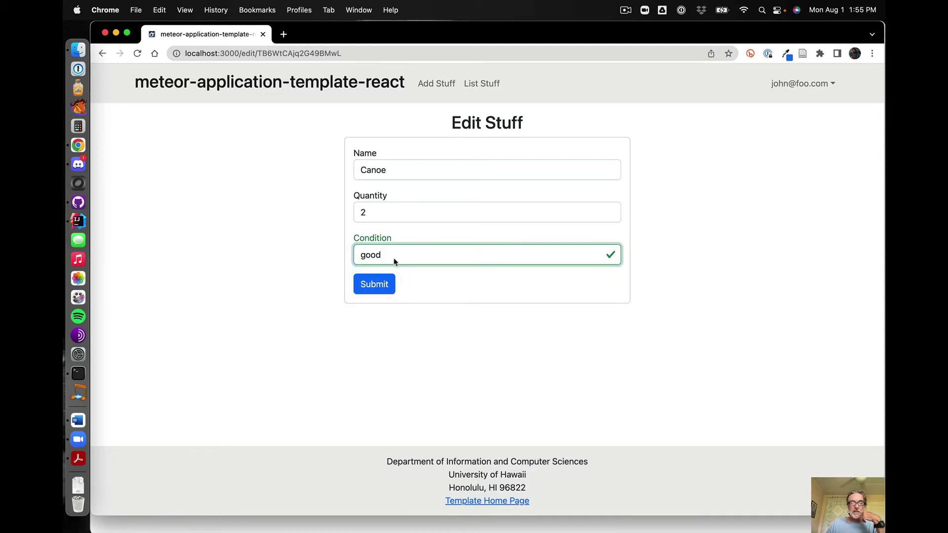
{"action": "left_click", "coordinate": [374, 289]}
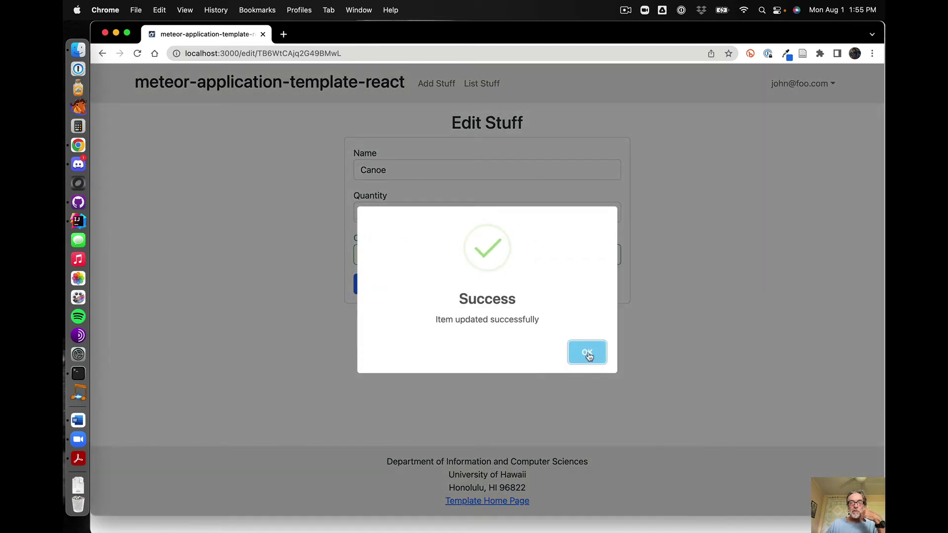
{"action": "left_click", "coordinate": [587, 353]}
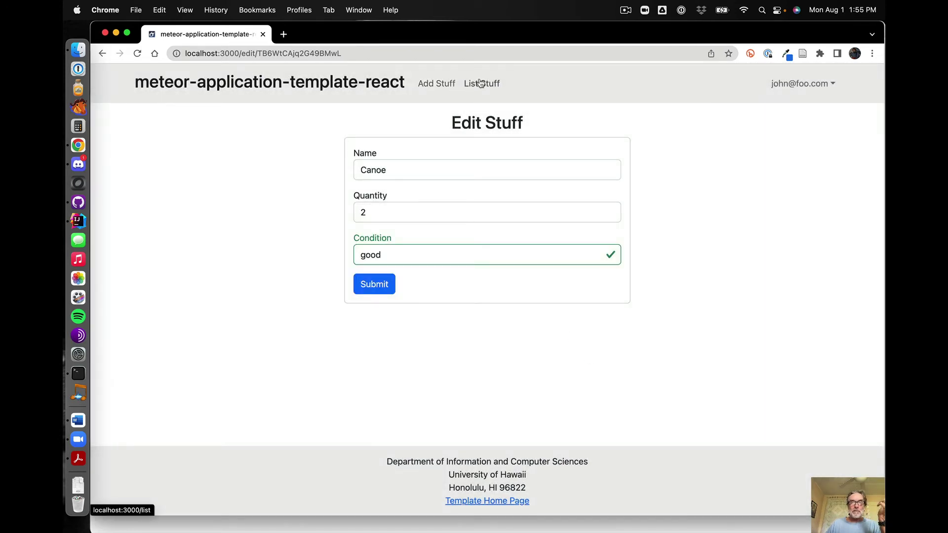
{"action": "left_click", "coordinate": [482, 83]}
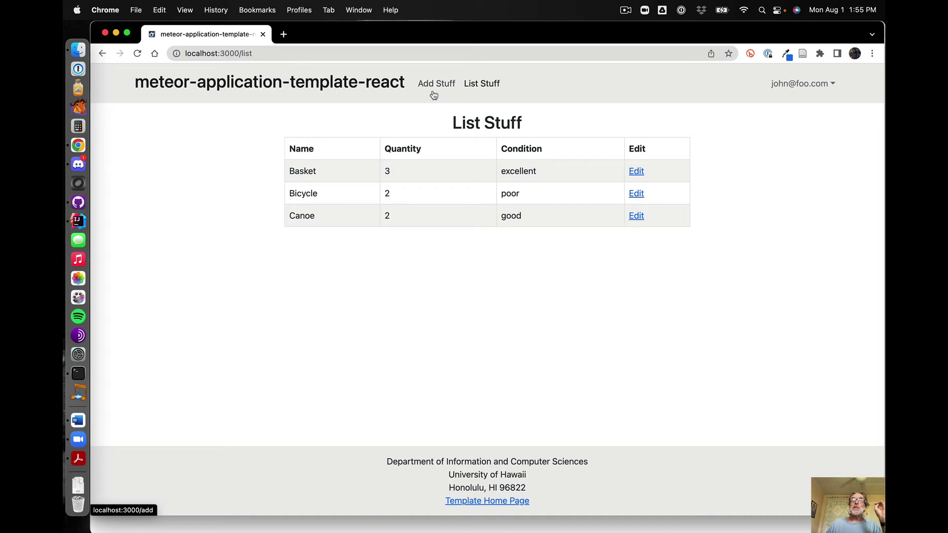
Sign out, then sign in with the admin account's e-mail and password
{"action": "left_click", "coordinate": [788, 84]}
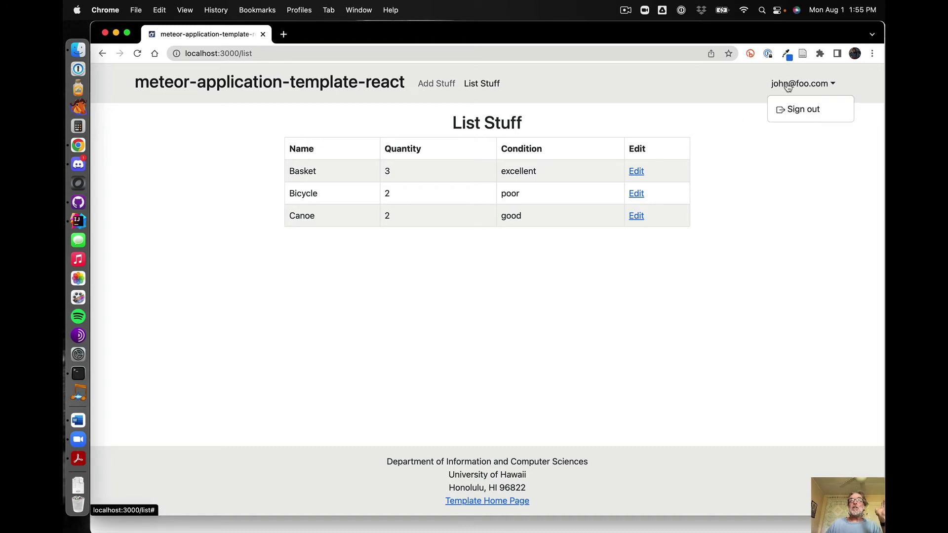
{"action": "left_click", "coordinate": [795, 109]}
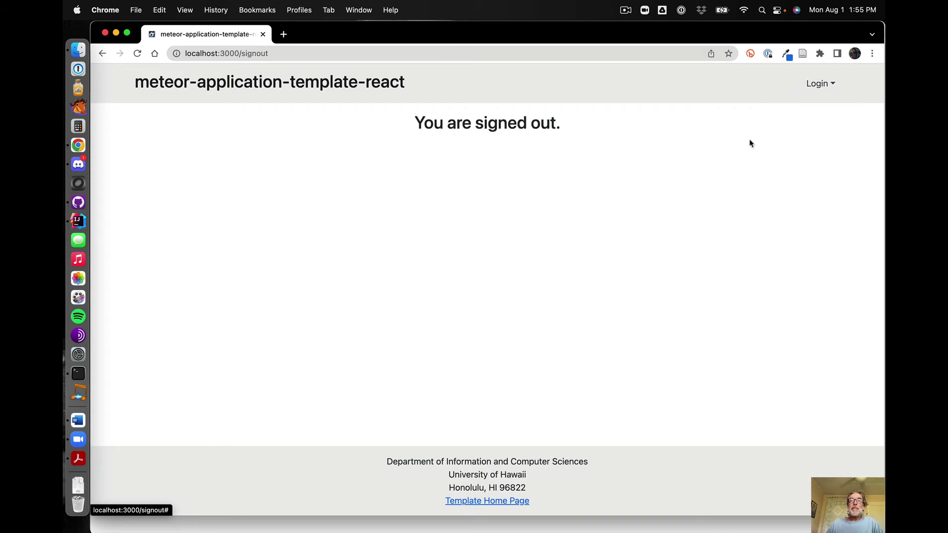
{"action": "left_click", "coordinate": [821, 84]}
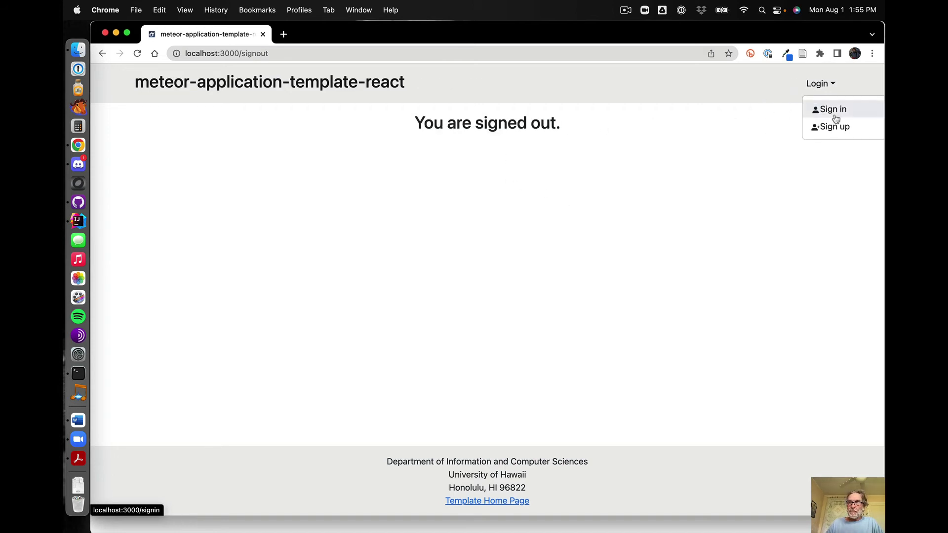
{"action": "left_click", "coordinate": [834, 112]}
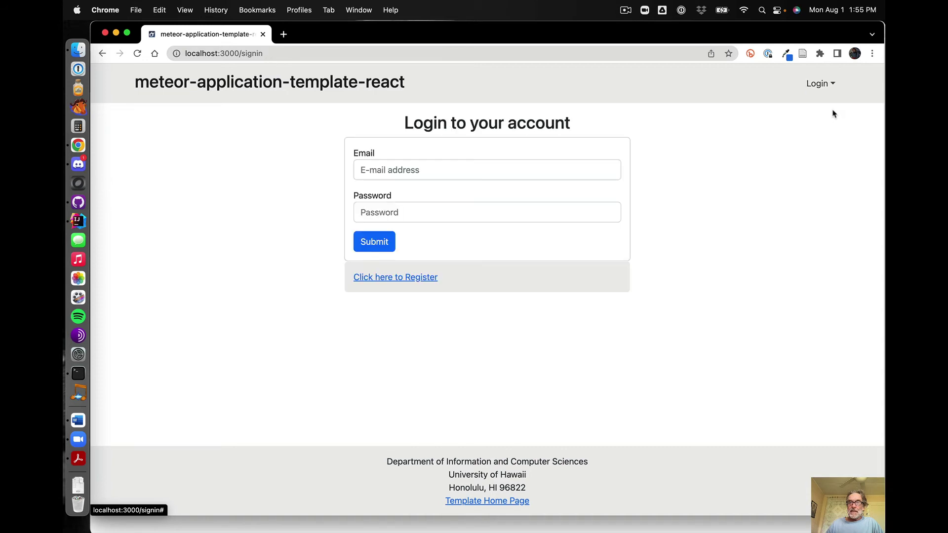
{"action": "left_click", "coordinate": [407, 169]}
{"action": "type", "text": "adm"}
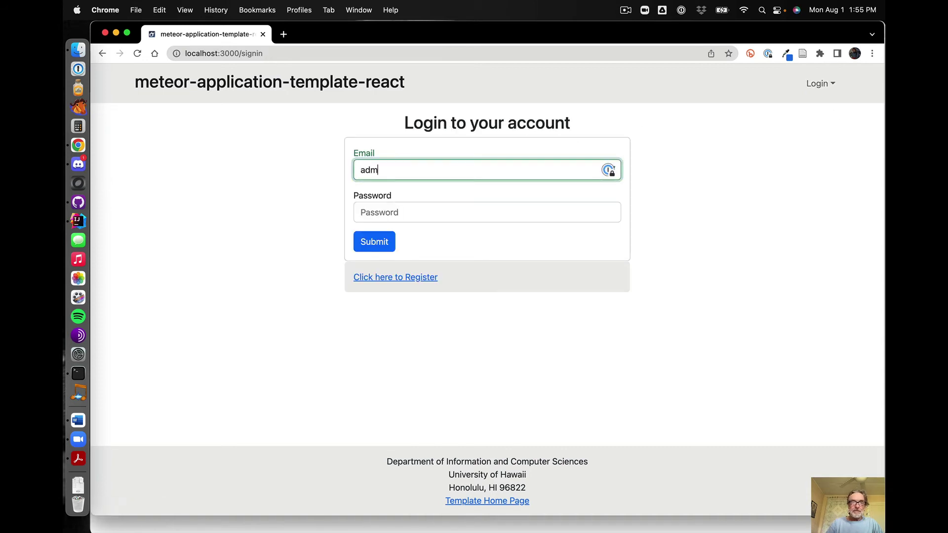
{"action": "type", "text": "in@foo.com"}
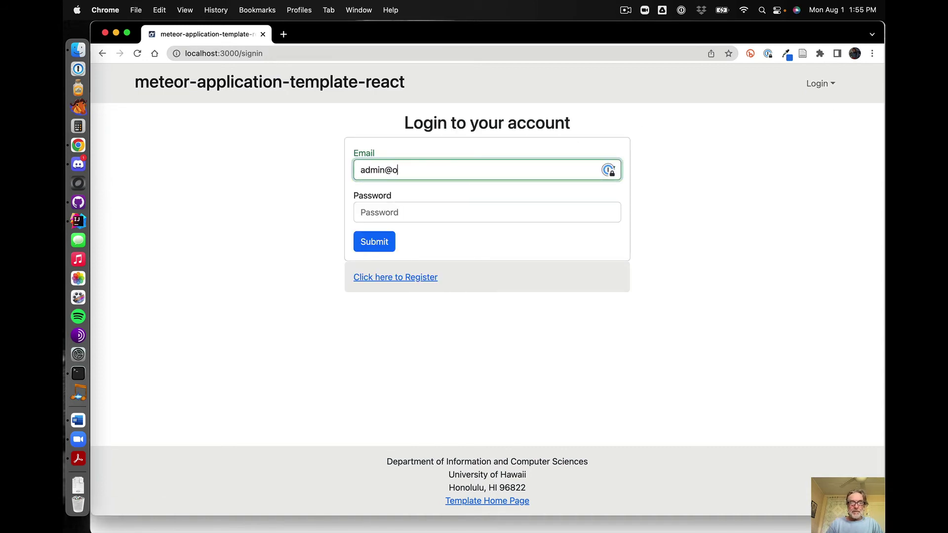
{"action": "key", "text": "Tab"}
{"action": "type", "text": "chan"}
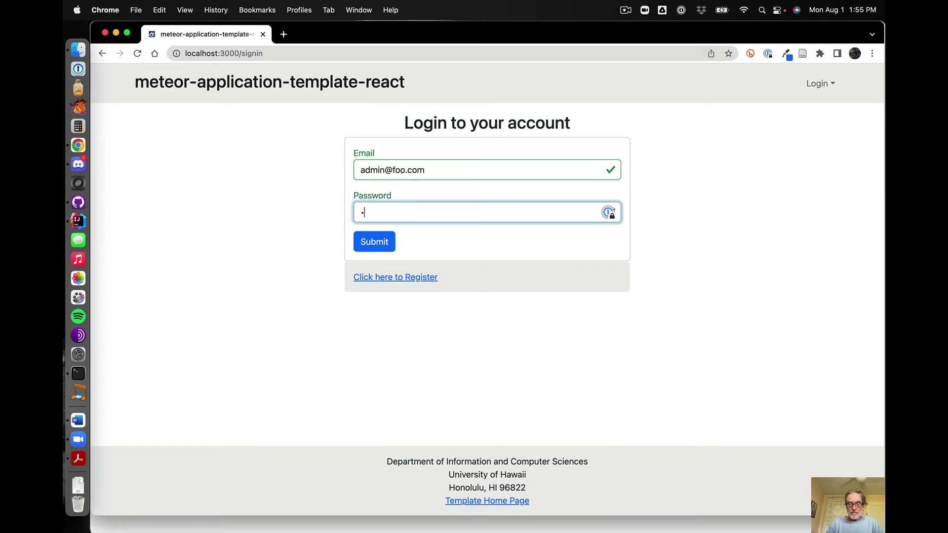
{"action": "type", "text": "ge"}
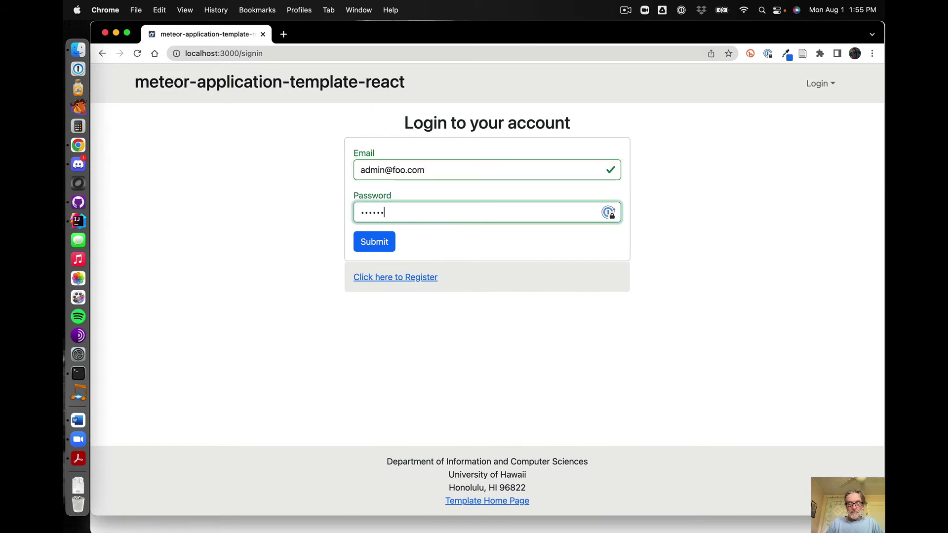
{"action": "type", "text": "me"}
{"action": "key", "text": "Return"}
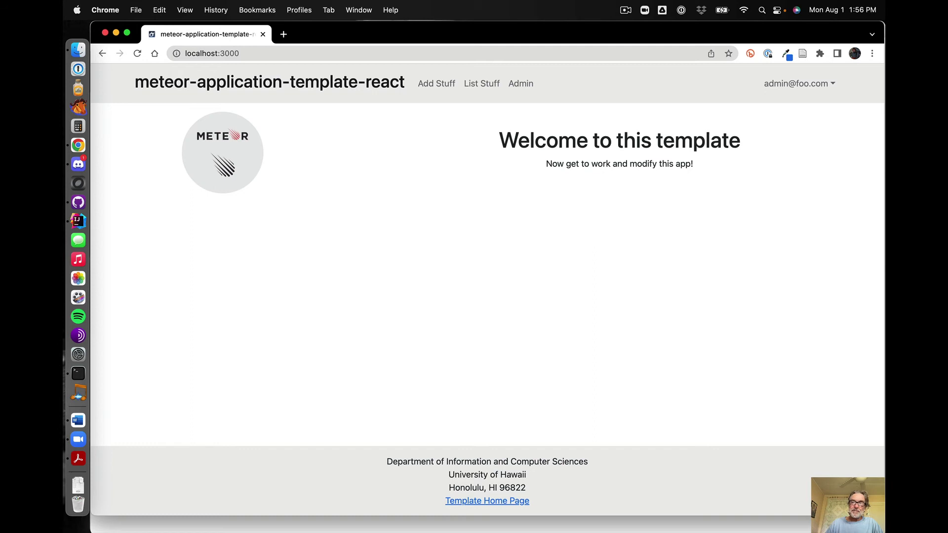
Open the Admin page listing all five items with their owners, after checking List Stuff and Add Stuff
{"action": "left_click", "coordinate": [520, 89]}
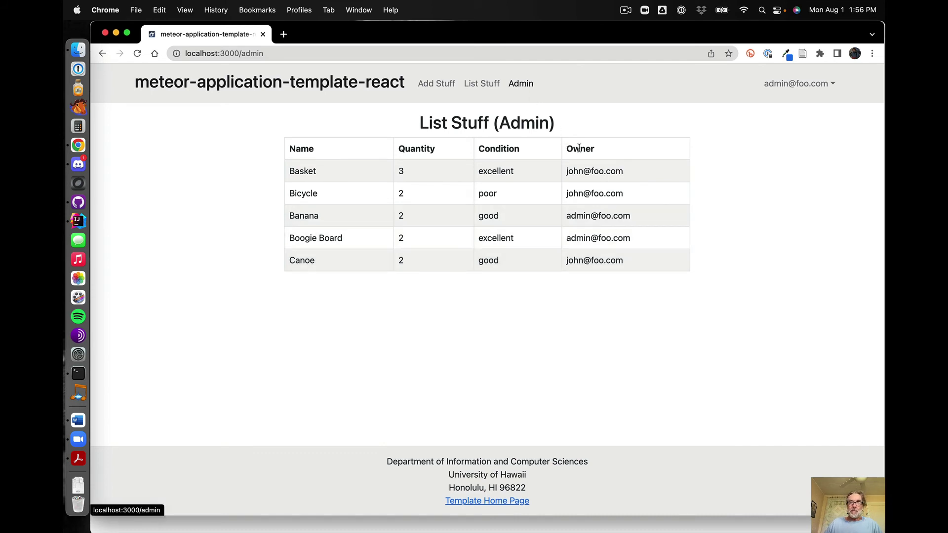
{"action": "left_click", "coordinate": [482, 84]}
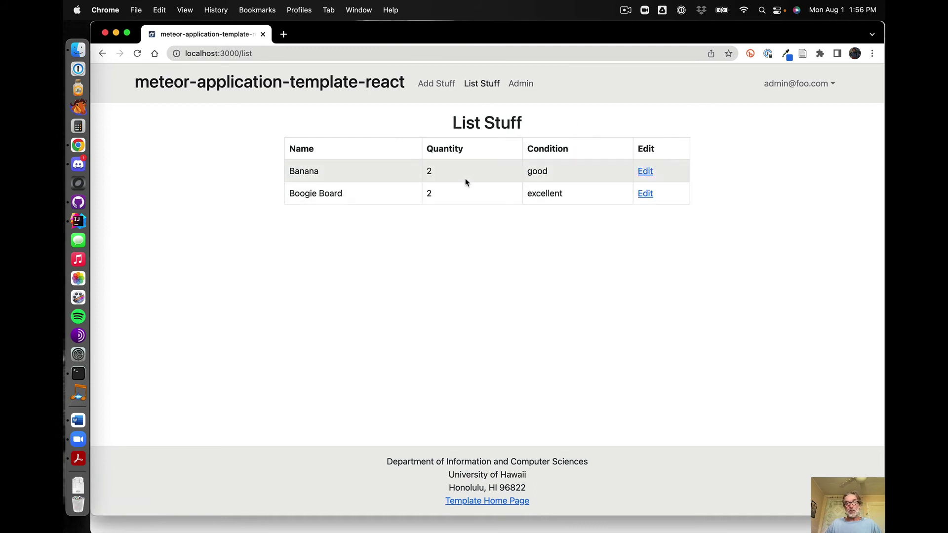
{"action": "left_click", "coordinate": [434, 87]}
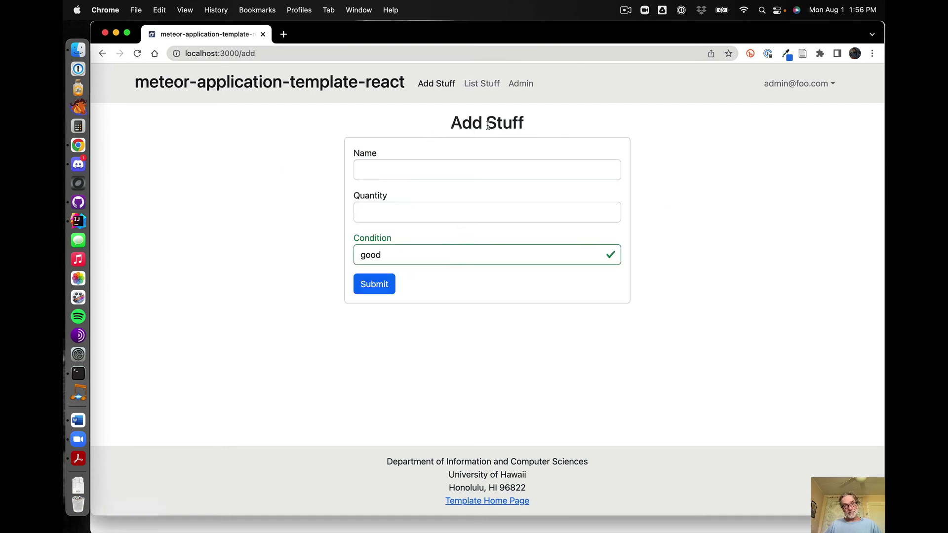
{"action": "left_click", "coordinate": [523, 86]}
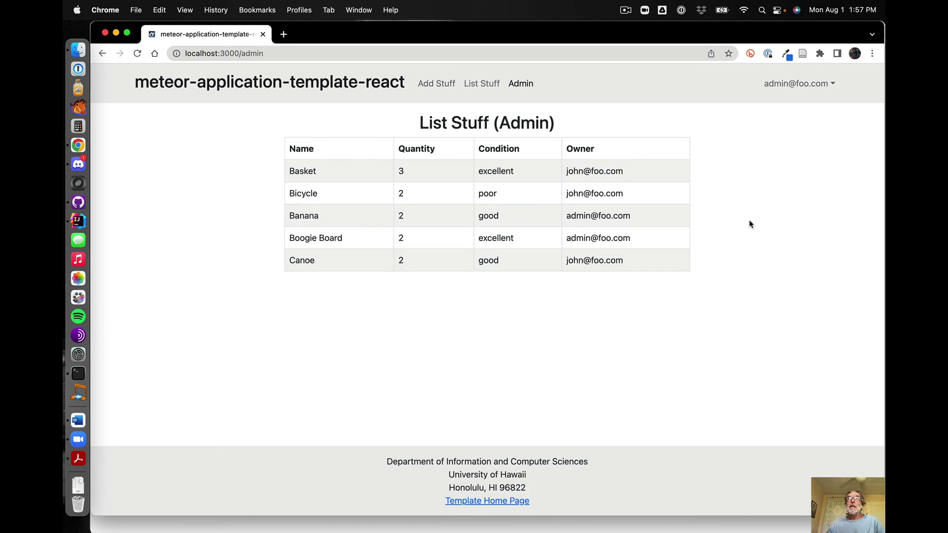
Sign out of the admin account, view the Sign up page, then return to Terminal
{"action": "left_click", "coordinate": [815, 84]}
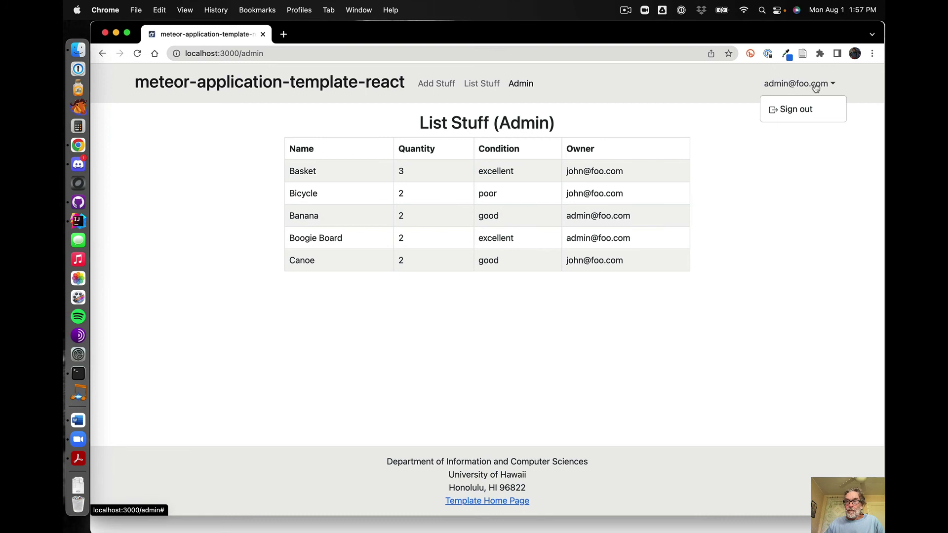
{"action": "left_click", "coordinate": [799, 109]}
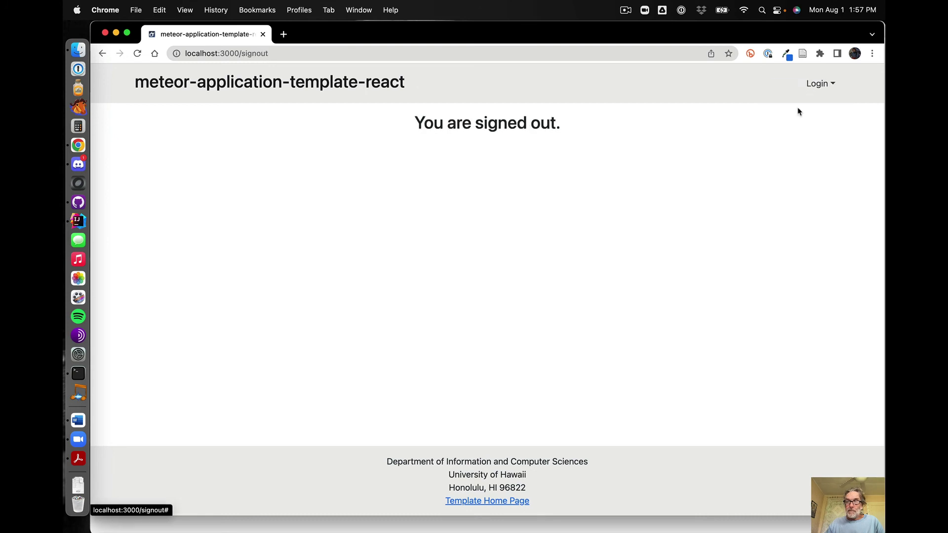
{"action": "left_click", "coordinate": [819, 84]}
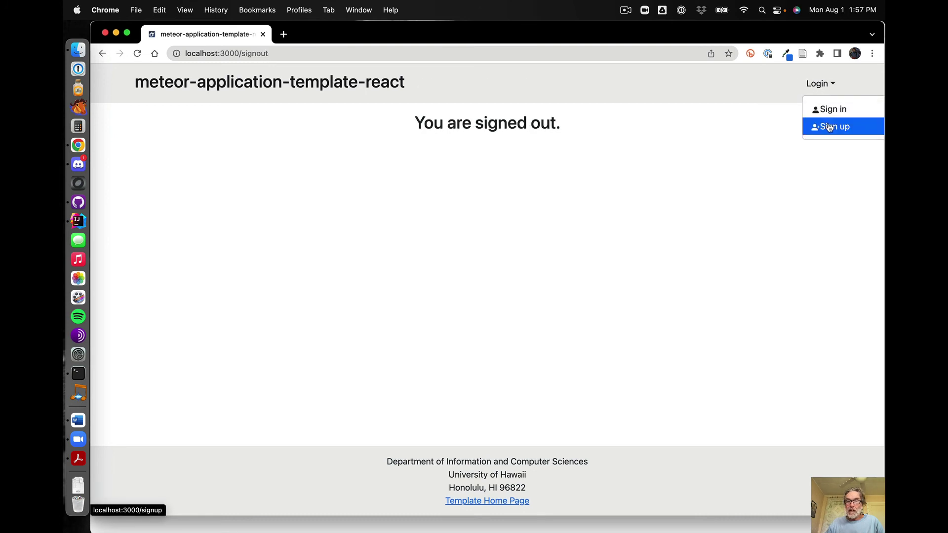
{"action": "left_click", "coordinate": [826, 126]}
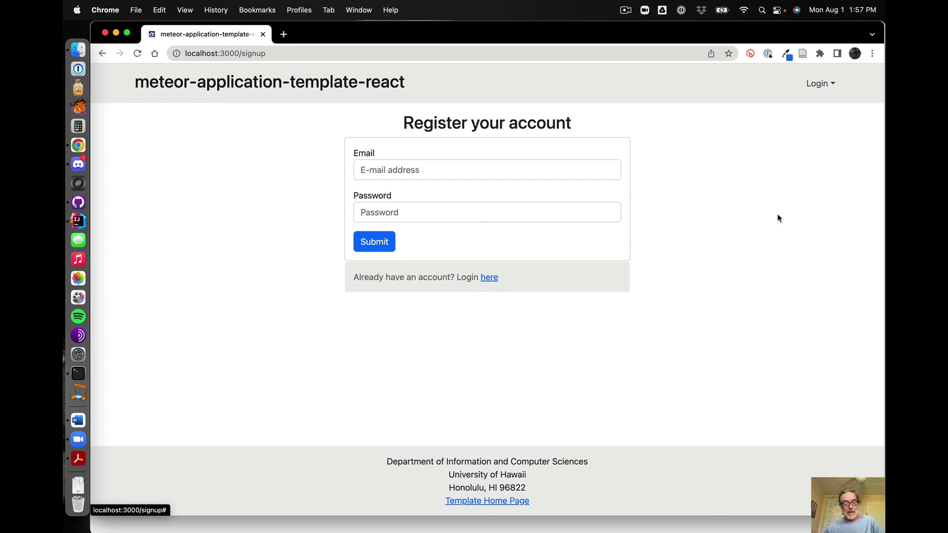
{"action": "key", "text": "super+Tab"}
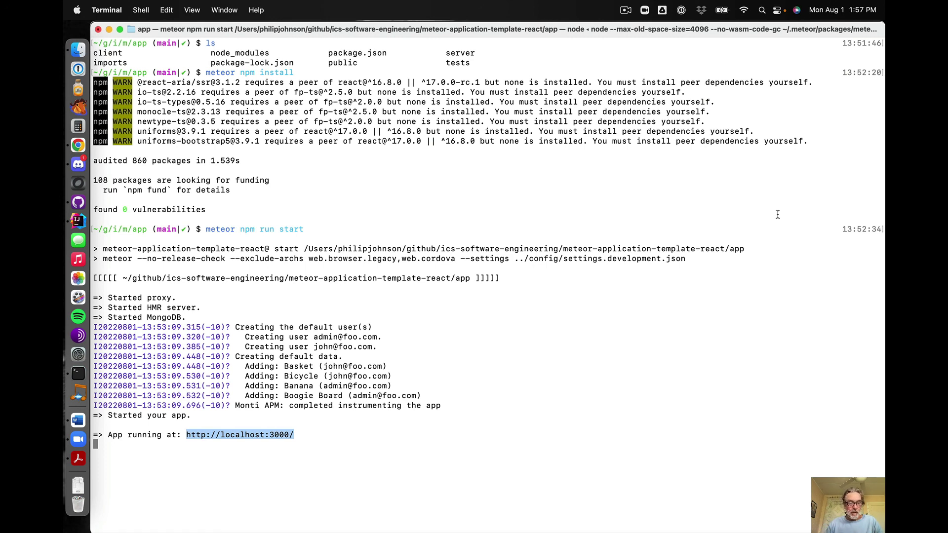
Interrupt the Meteor server with Ctrl+C and rerun meteor npm run start
{"action": "key", "text": "ctrl+c"}
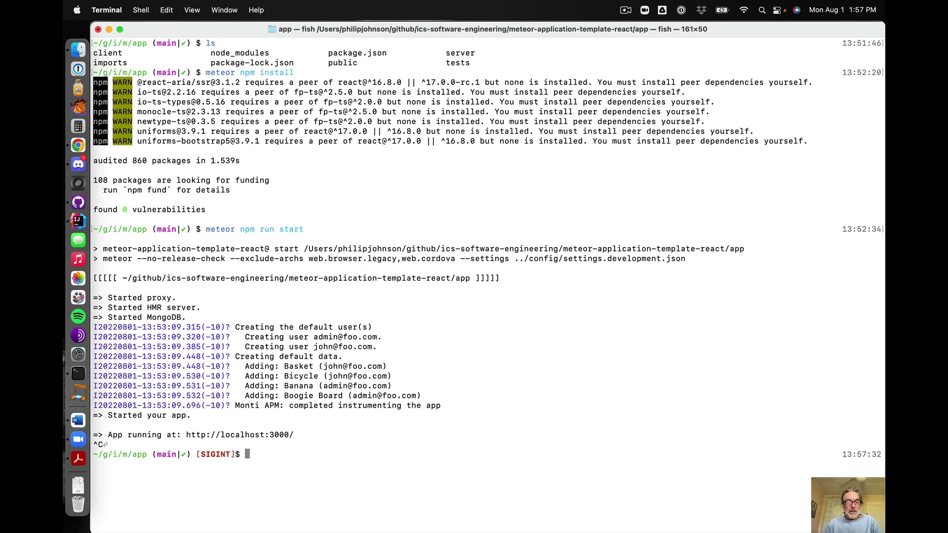
{"action": "type", "text": "meteor npm "}
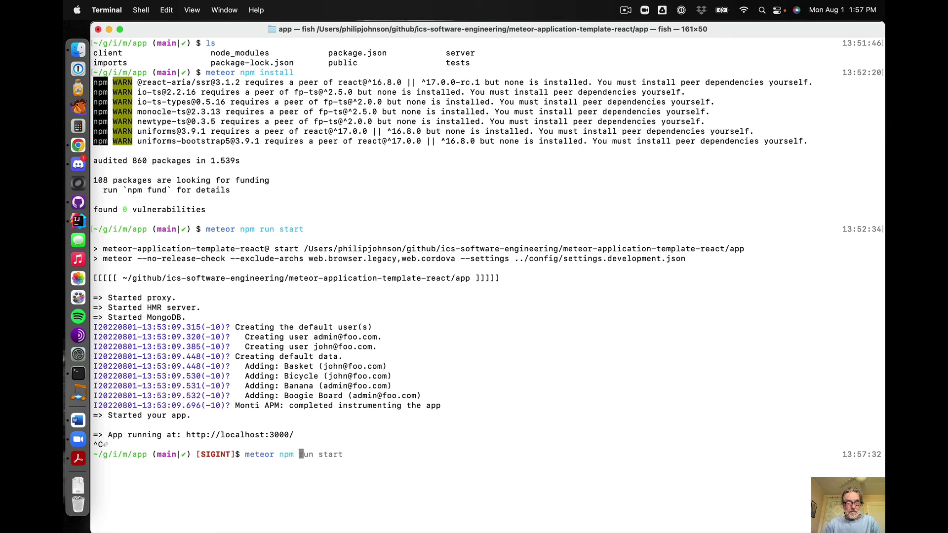
{"action": "type", "text": "run start"}
{"action": "key", "text": "Return"}
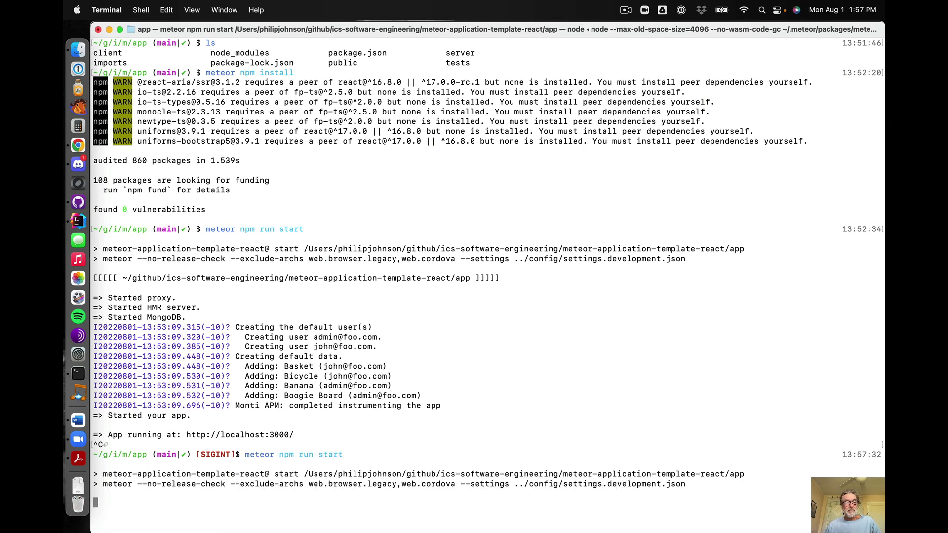